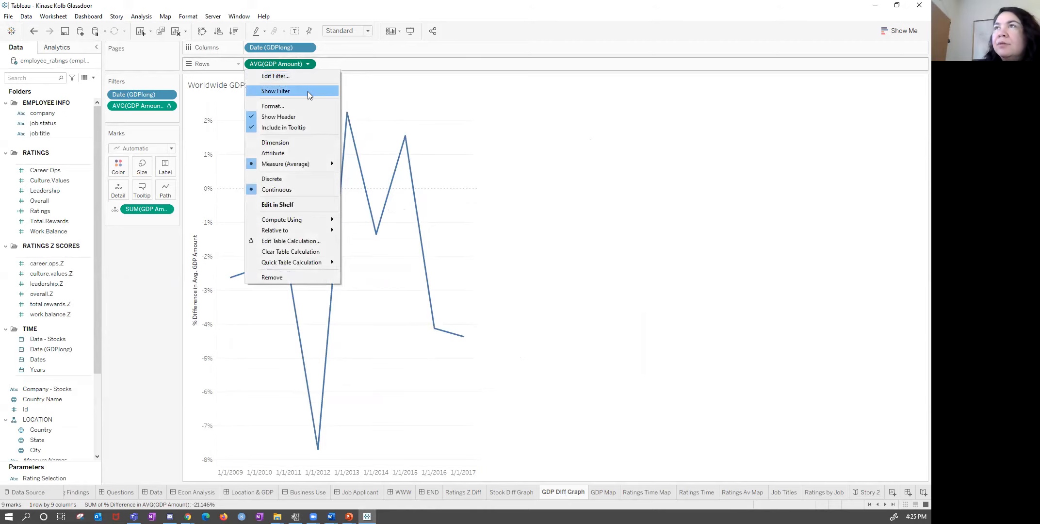
Step: Show the GDP difference filter, raise its lower limit to -7.220%, and hide the filter card again
{"action": "left_click", "coordinate": [308, 91]}
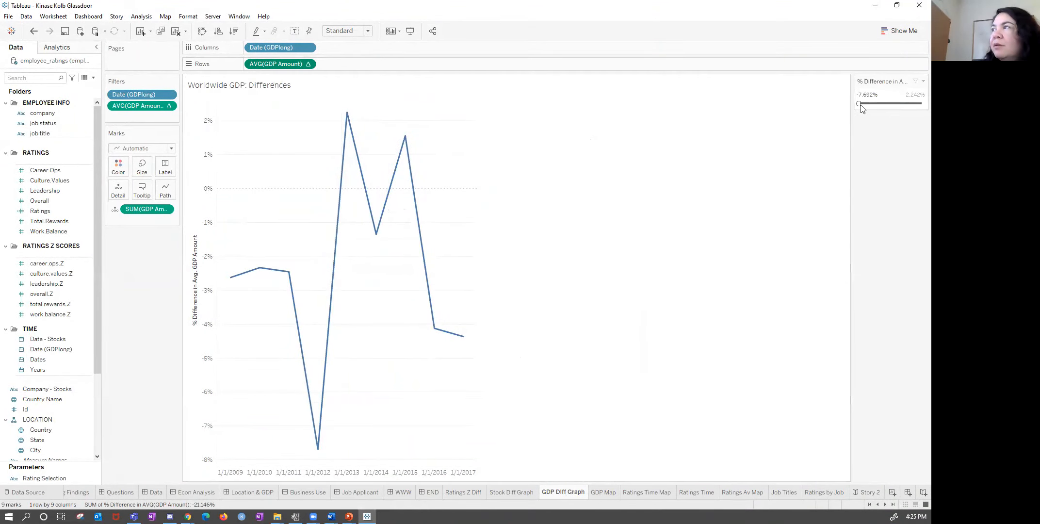
{"action": "left_click_drag", "start_coordinate": [859, 103], "coordinate": [861, 104]}
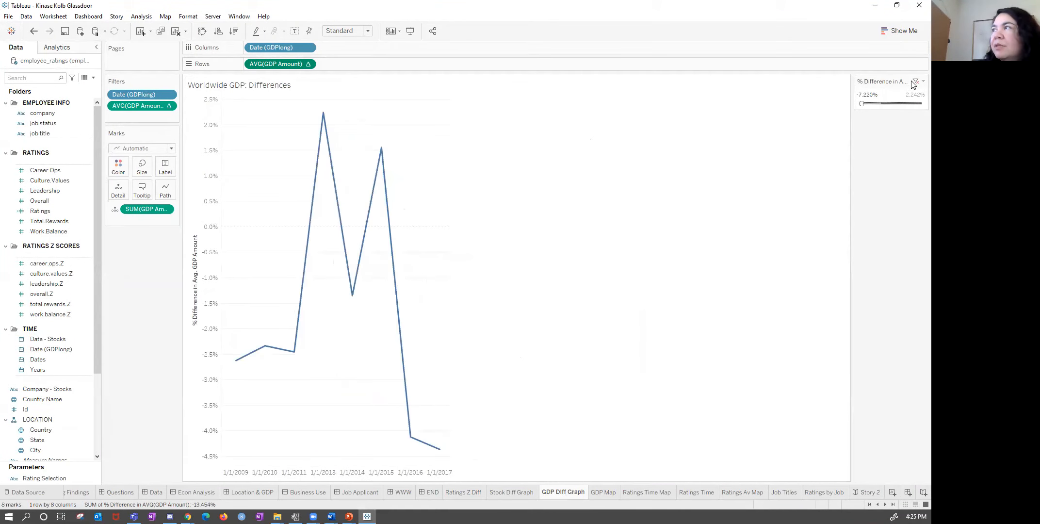
{"action": "left_click", "coordinate": [307, 64]}
{"action": "left_click", "coordinate": [306, 92]}
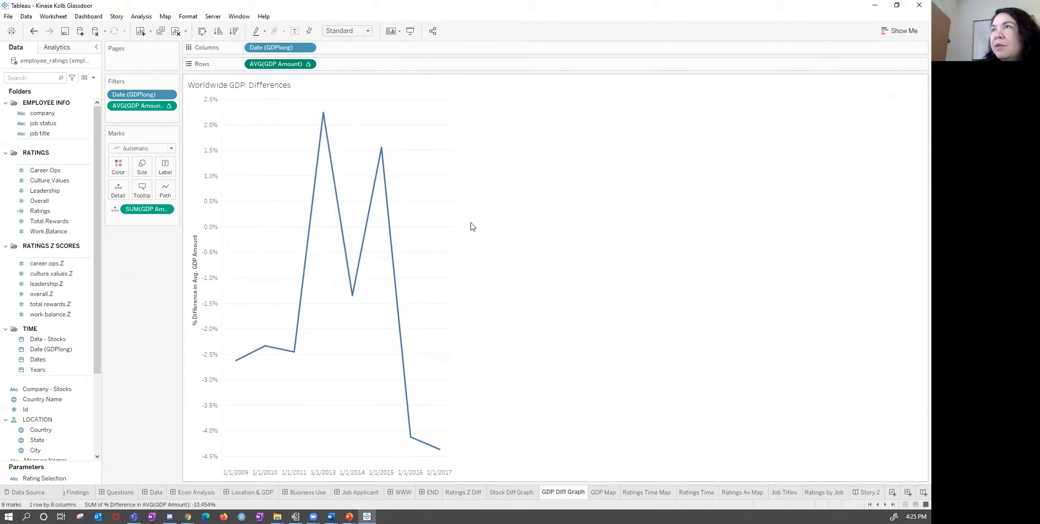
Step: View the GDP Map, Ratings Time Map and Ratings Time sheets in turn
{"action": "left_click", "coordinate": [603, 492]}
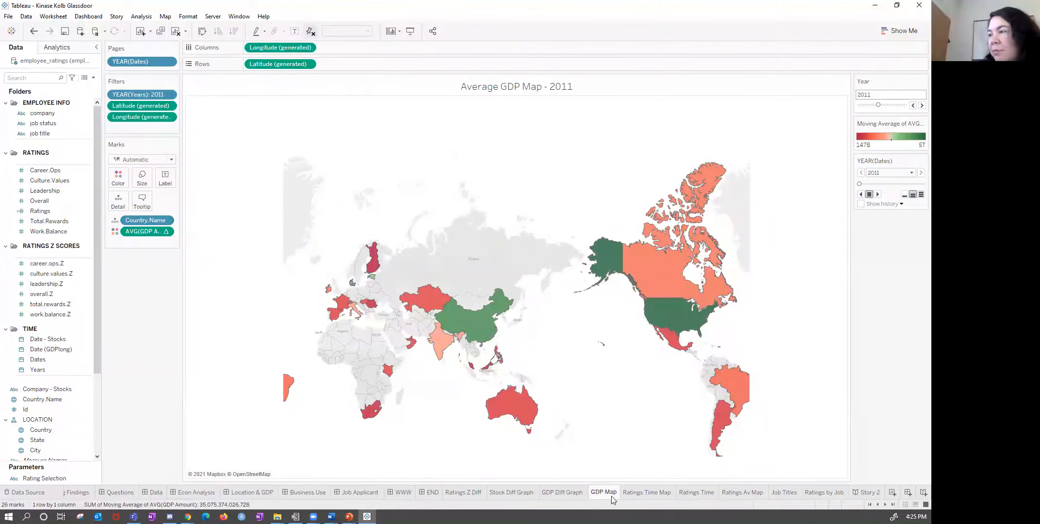
{"action": "left_click", "coordinate": [633, 494]}
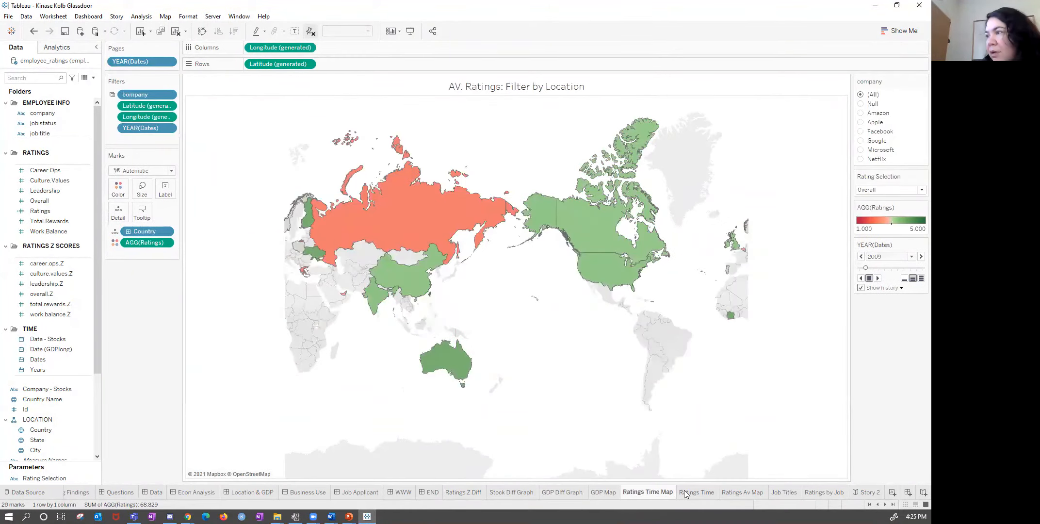
{"action": "left_click", "coordinate": [708, 493]}
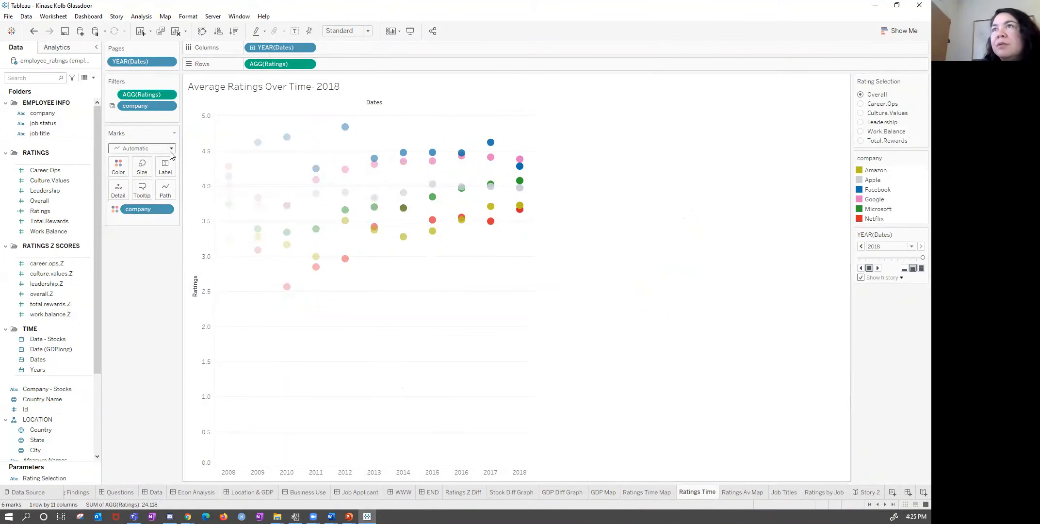
Step: Highlight individual companies such as Amazon and Google in the Ratings Time chart's legend, and inspect the company filter and legend options
{"action": "left_click", "coordinate": [169, 106]}
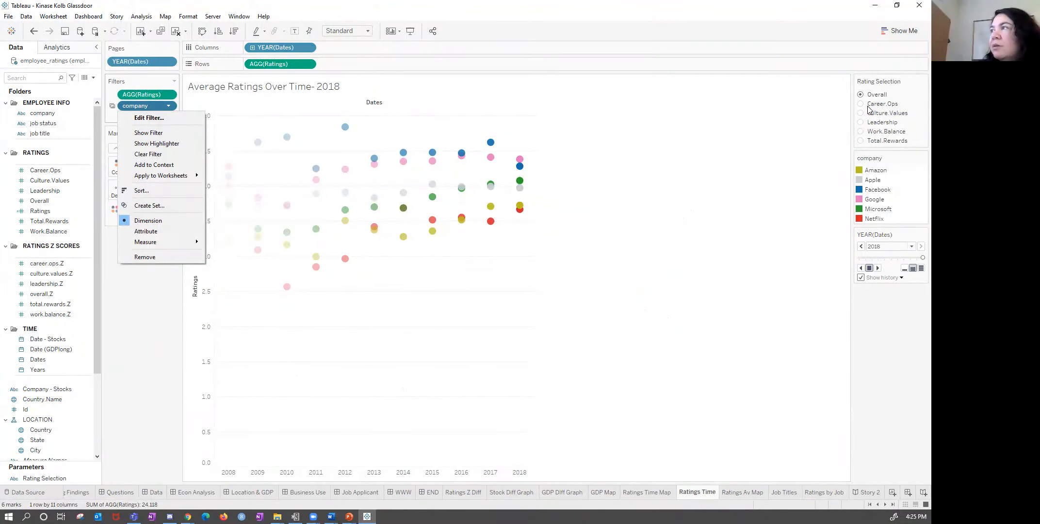
{"action": "left_click", "coordinate": [866, 172]}
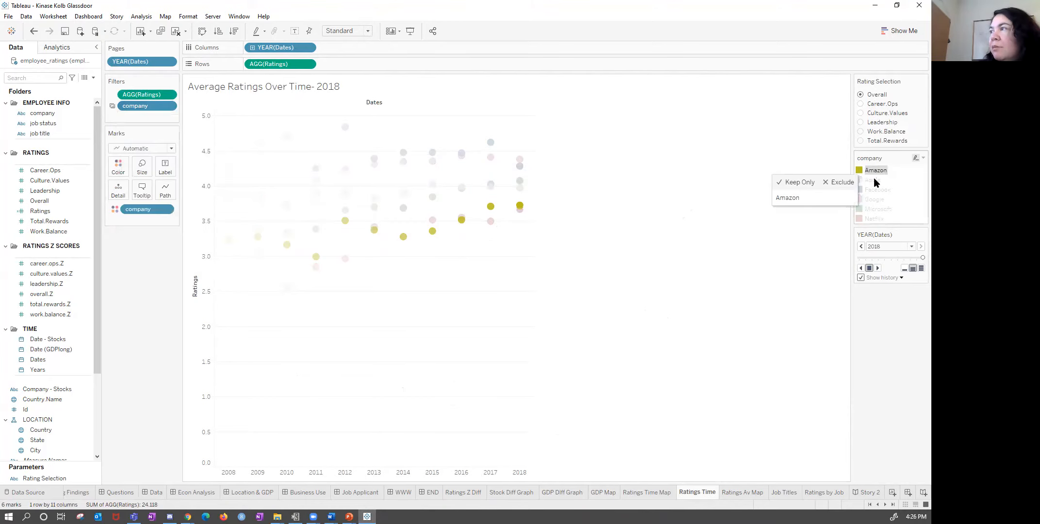
{"action": "left_click", "coordinate": [883, 199]}
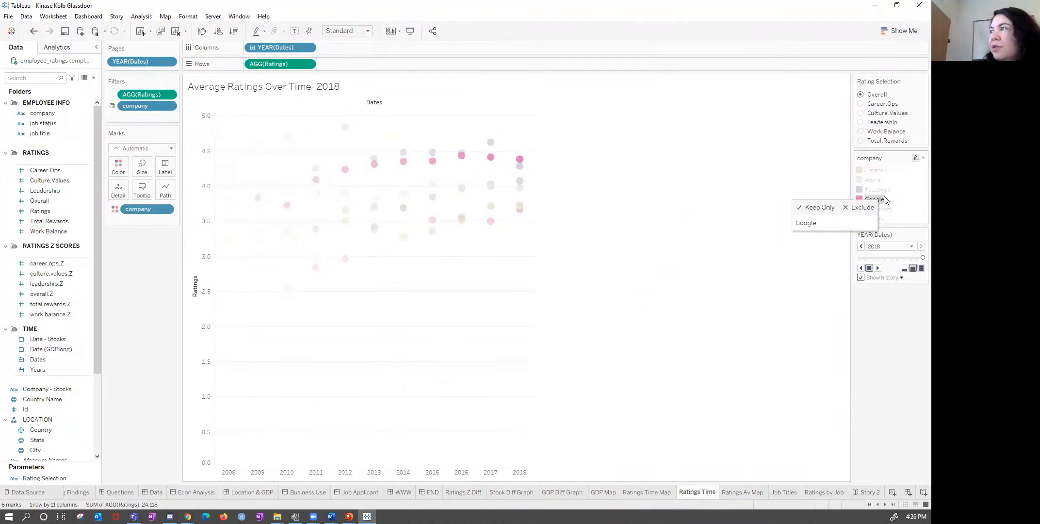
{"action": "left_click", "coordinate": [888, 209]}
{"action": "left_click", "coordinate": [890, 216]}
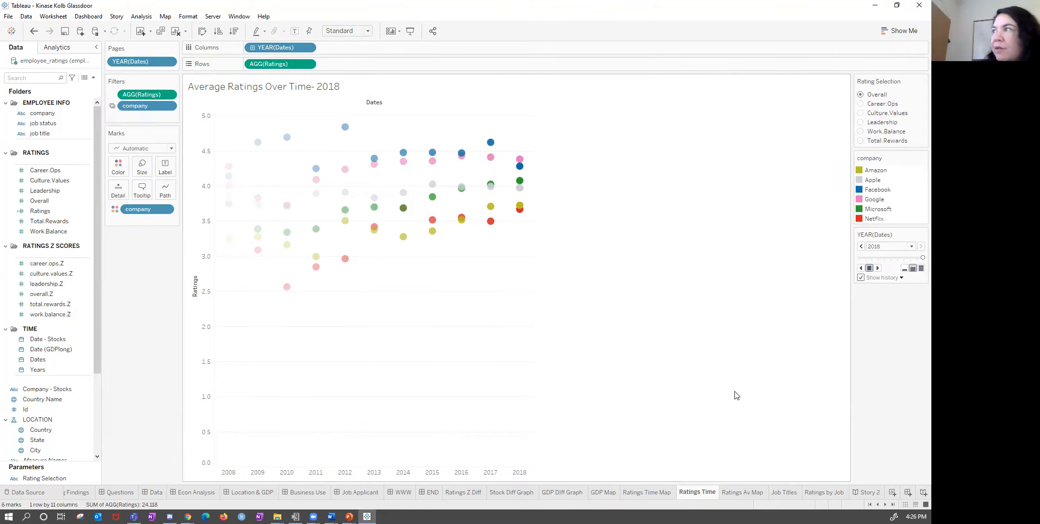
{"action": "left_click", "coordinate": [923, 158]}
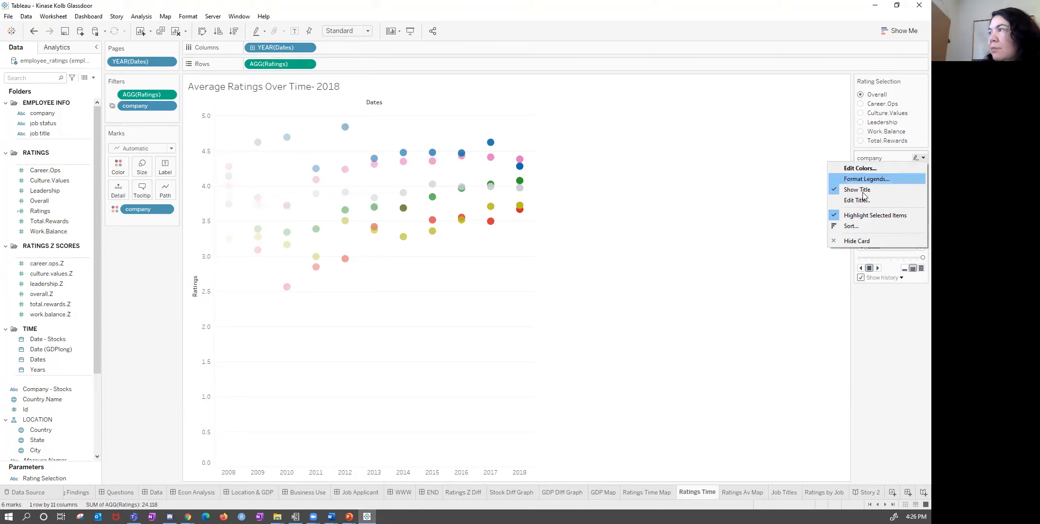
{"action": "left_click", "coordinate": [888, 155]}
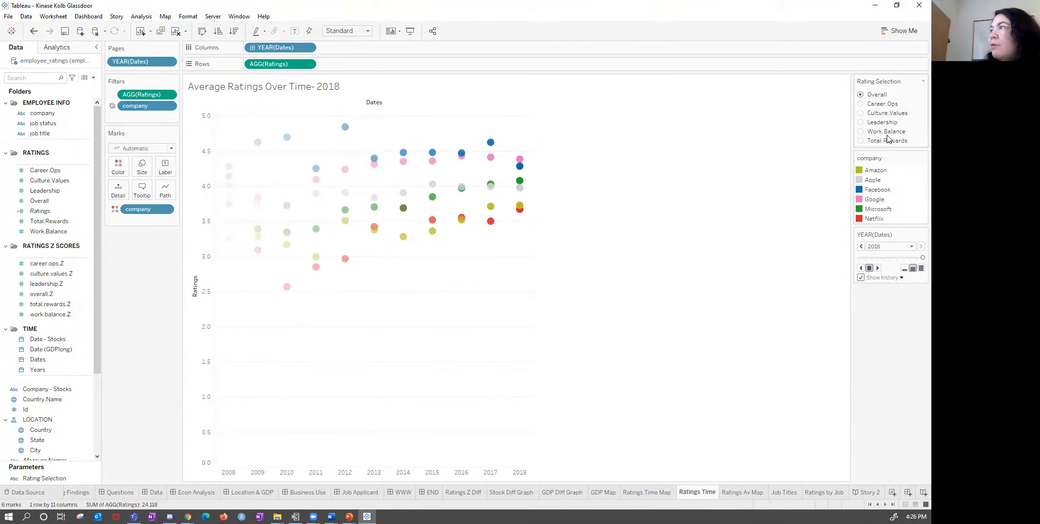
Step: Try displaying the Rating Selection parameter control as a compact list
{"action": "left_click", "coordinate": [917, 83]}
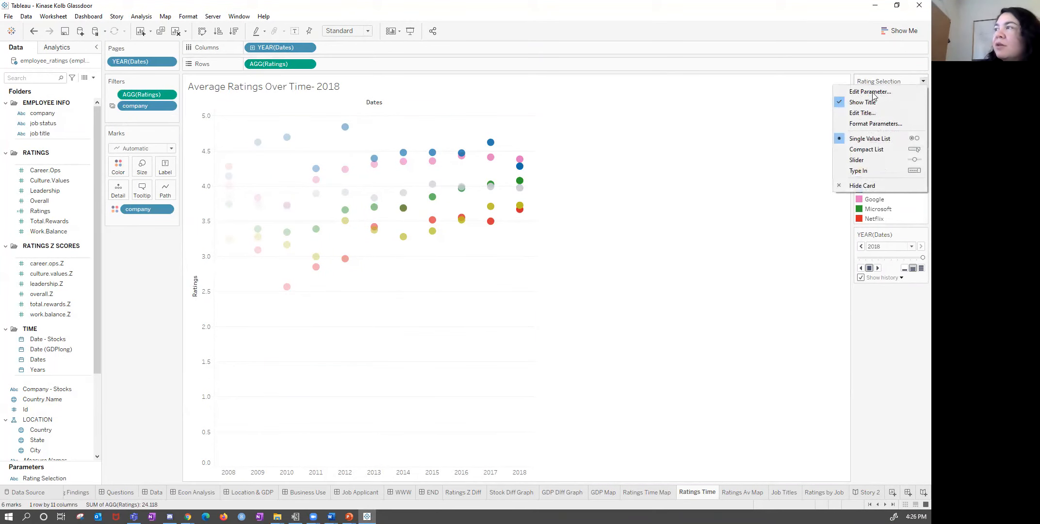
{"action": "left_click", "coordinate": [866, 148]}
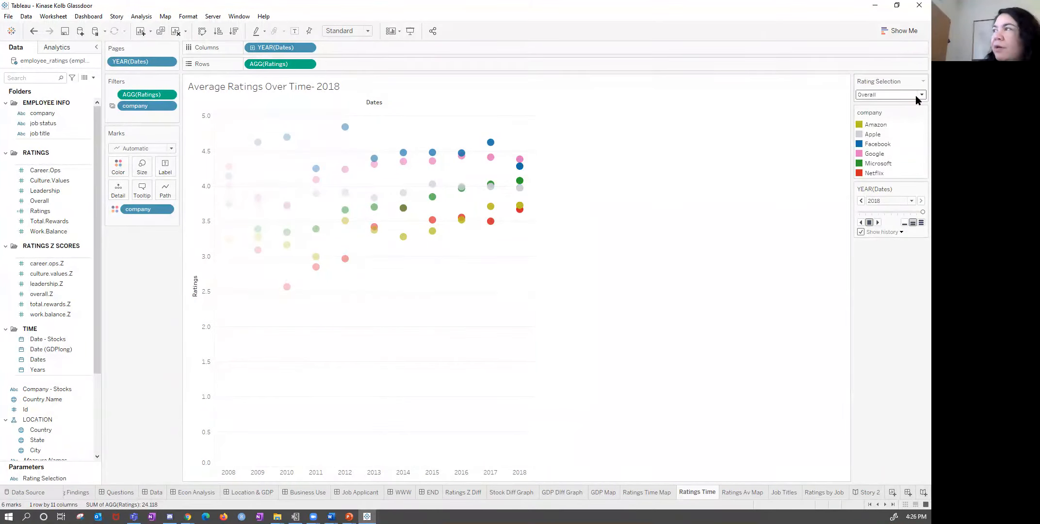
{"action": "left_click", "coordinate": [917, 95]}
{"action": "left_click", "coordinate": [916, 94]}
Step: Try the Rating Selection control as a slider and move it to Work.Balance
{"action": "right_click", "coordinate": [915, 79]}
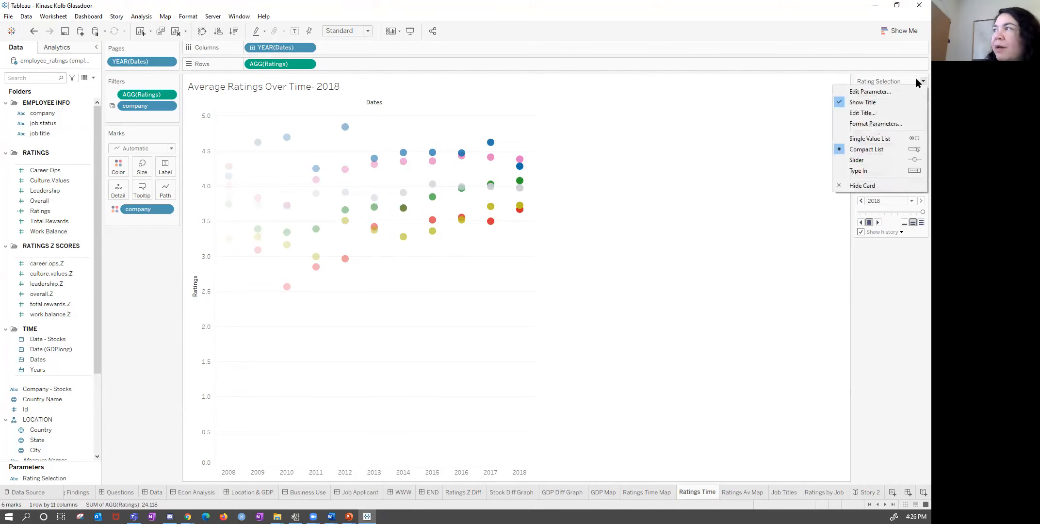
{"action": "left_click", "coordinate": [859, 160]}
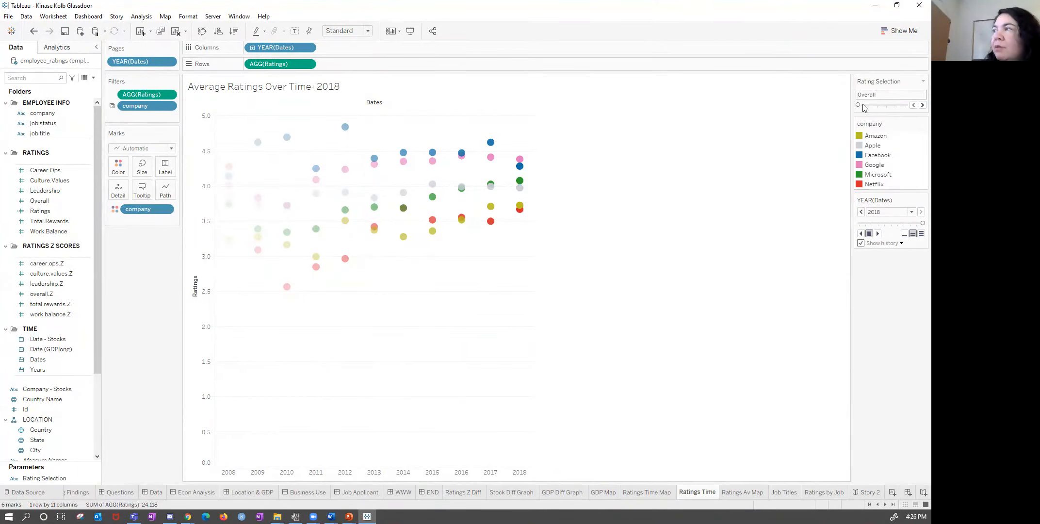
{"action": "left_click_drag", "start_coordinate": [858, 104], "coordinate": [889, 108]}
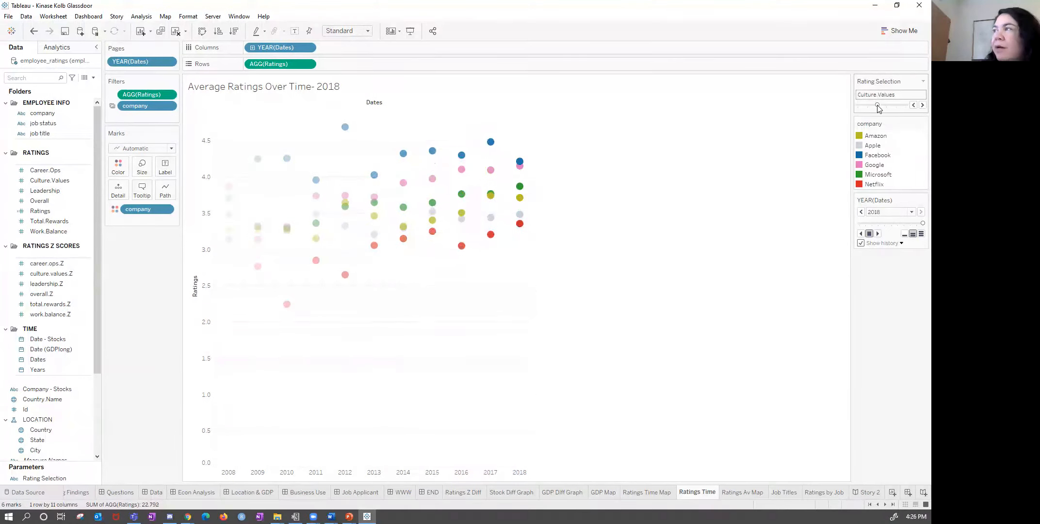
Step: Return Rating Selection to a single value list, compare Career.Ops, Culture.Values and Work.Balance, and set it to Overall
{"action": "left_click", "coordinate": [922, 81]}
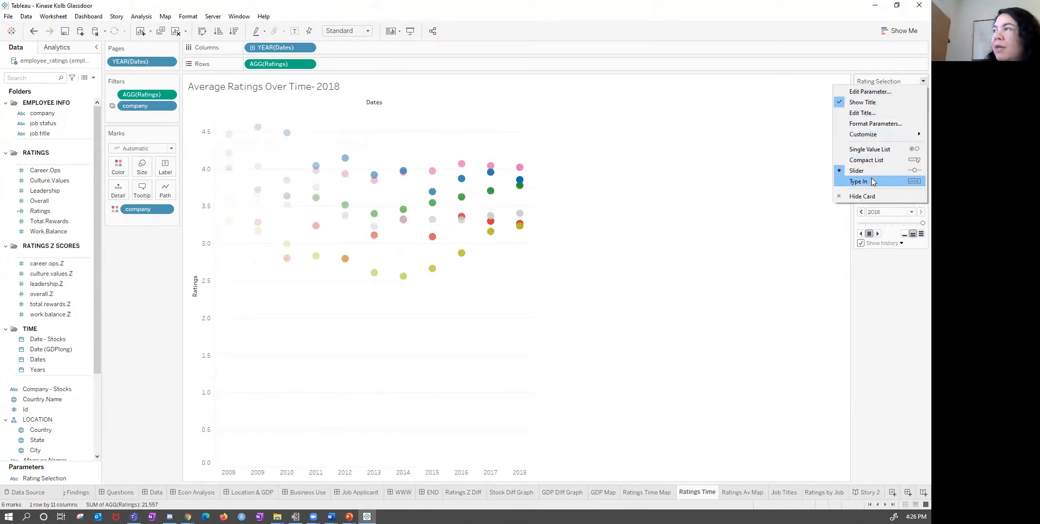
{"action": "left_click", "coordinate": [873, 150]}
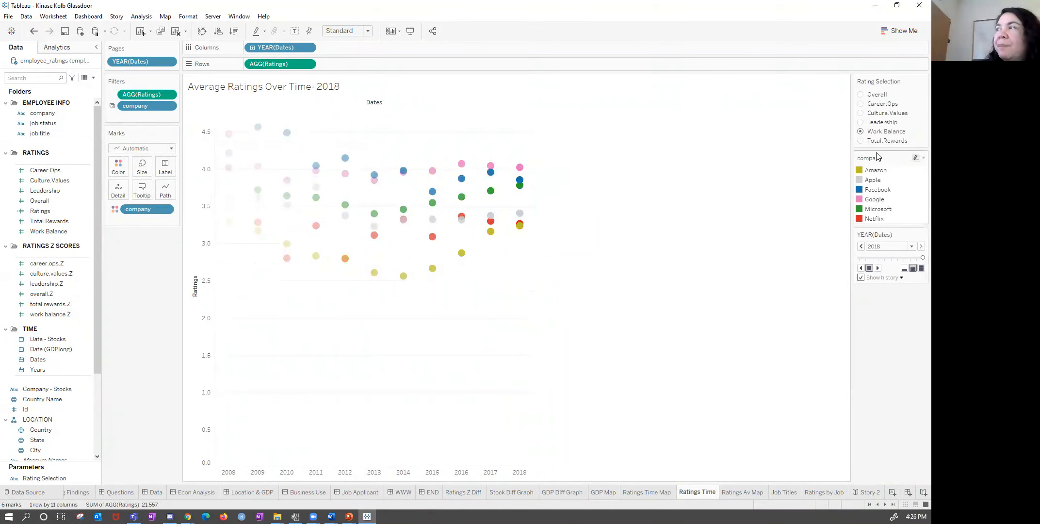
{"action": "left_click", "coordinate": [861, 104]}
{"action": "left_click", "coordinate": [861, 114]}
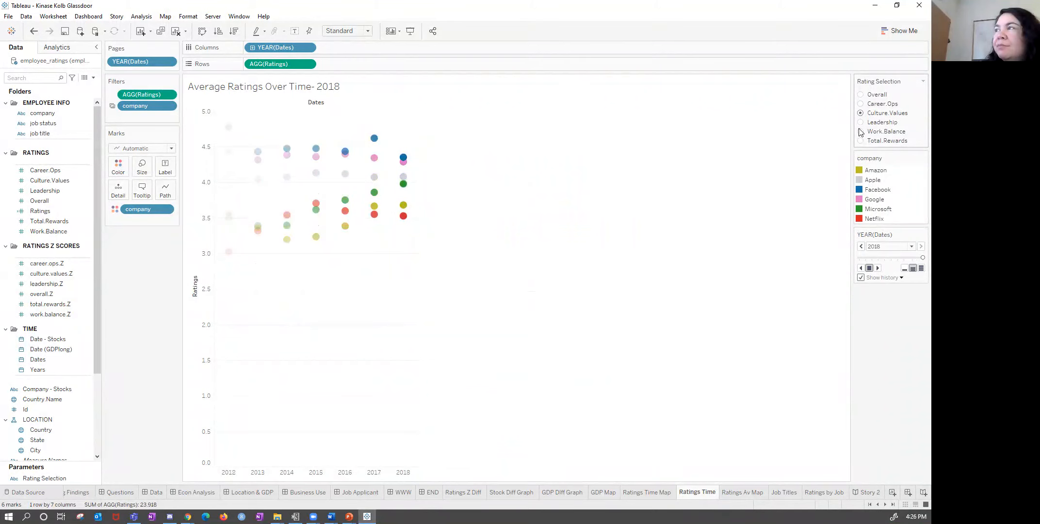
{"action": "left_click", "coordinate": [860, 132]}
{"action": "left_click", "coordinate": [862, 94]}
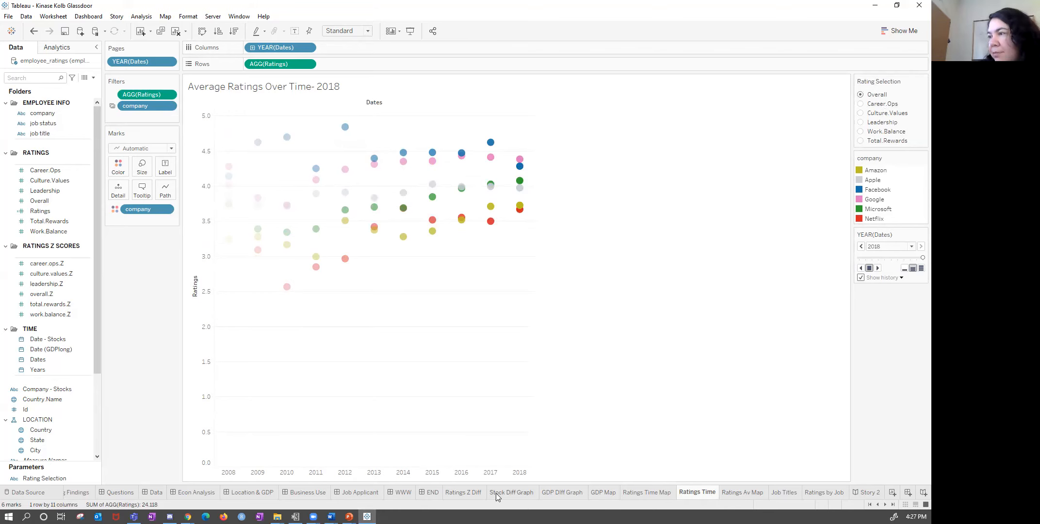
Step: View the Job Titles, Ratings Av Map and Ratings by Job sheets, and open Story 2
{"action": "left_click", "coordinate": [781, 493]}
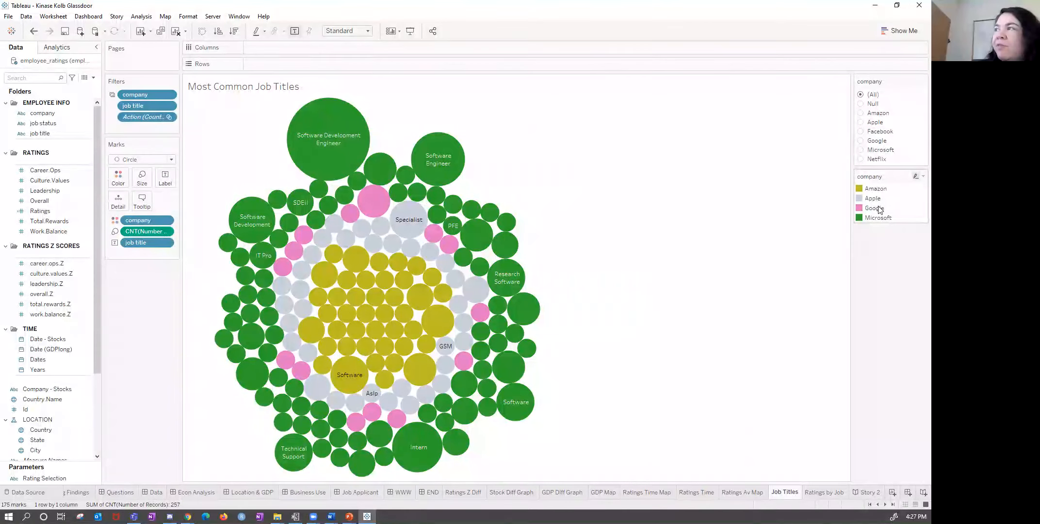
{"action": "left_click", "coordinate": [745, 491]}
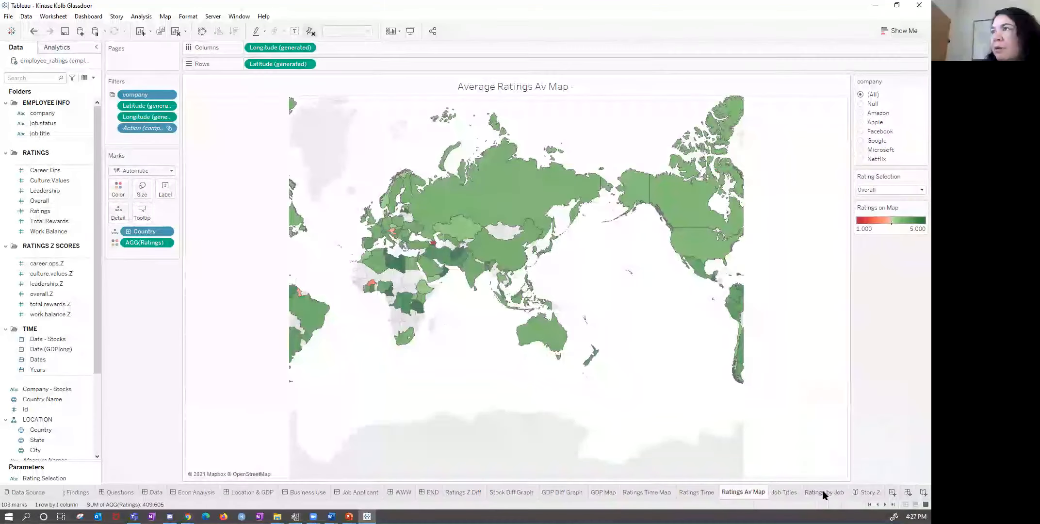
{"action": "left_click", "coordinate": [823, 491]}
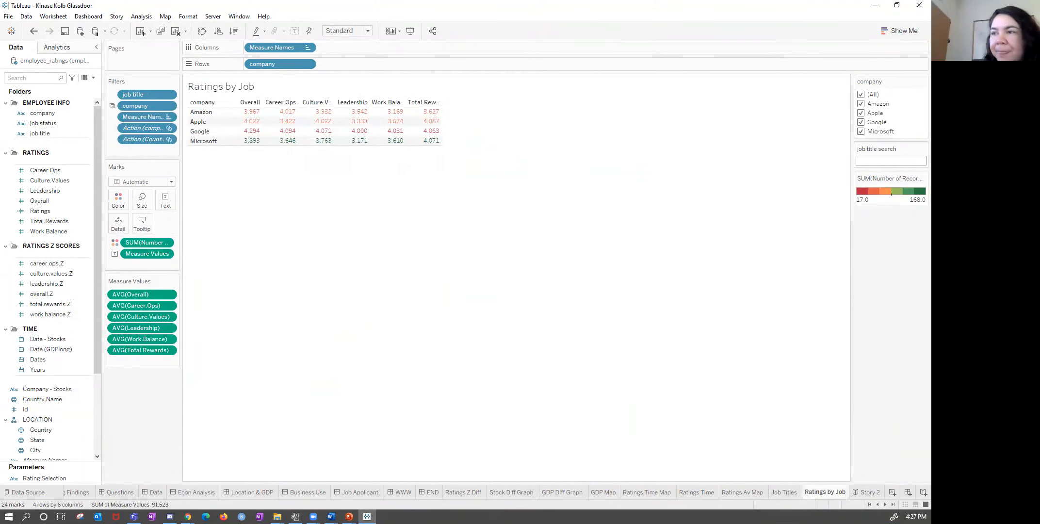
{"action": "left_click", "coordinate": [864, 493]}
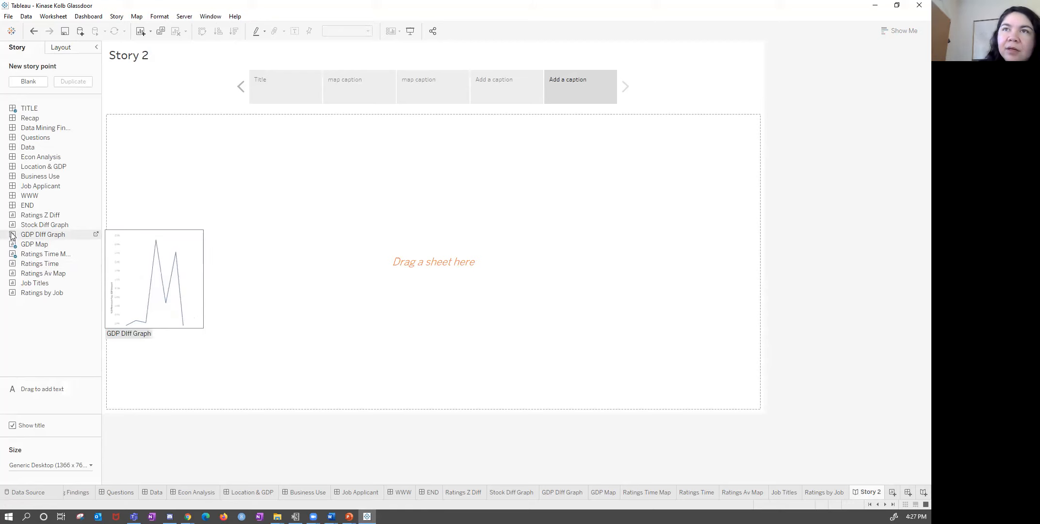
Step: Try the GDP Diff Graph sheet on the blank last story point, and delete that story point
{"action": "left_click_drag", "start_coordinate": [13, 236], "coordinate": [217, 236]}
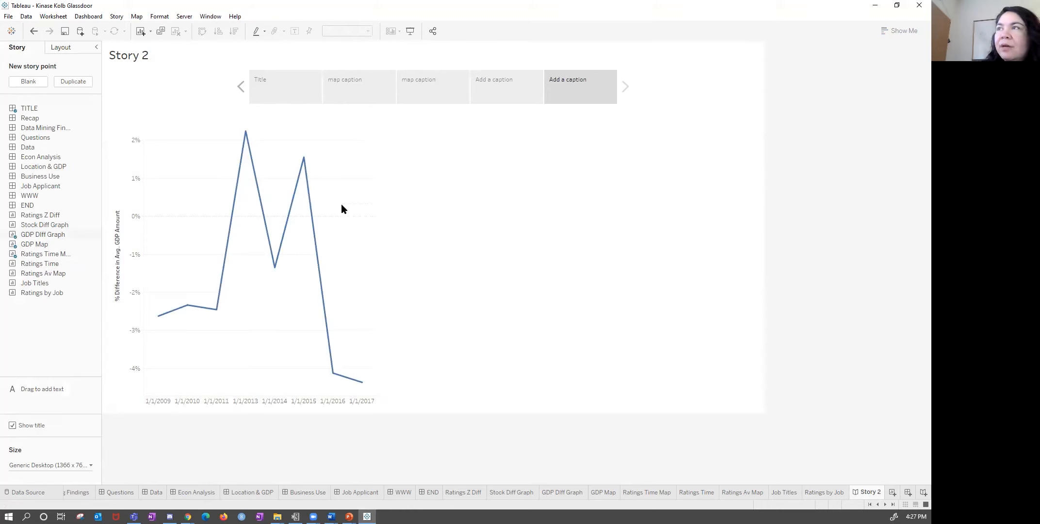
{"action": "right_click", "coordinate": [288, 165]}
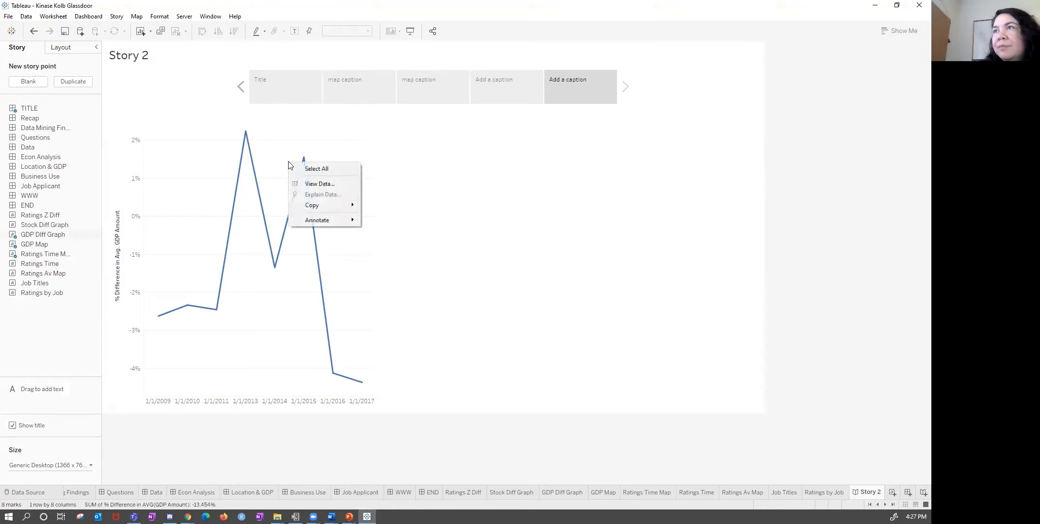
{"action": "left_click", "coordinate": [526, 137]}
{"action": "double_click", "coordinate": [577, 90]}
{"action": "right_click", "coordinate": [577, 93]}
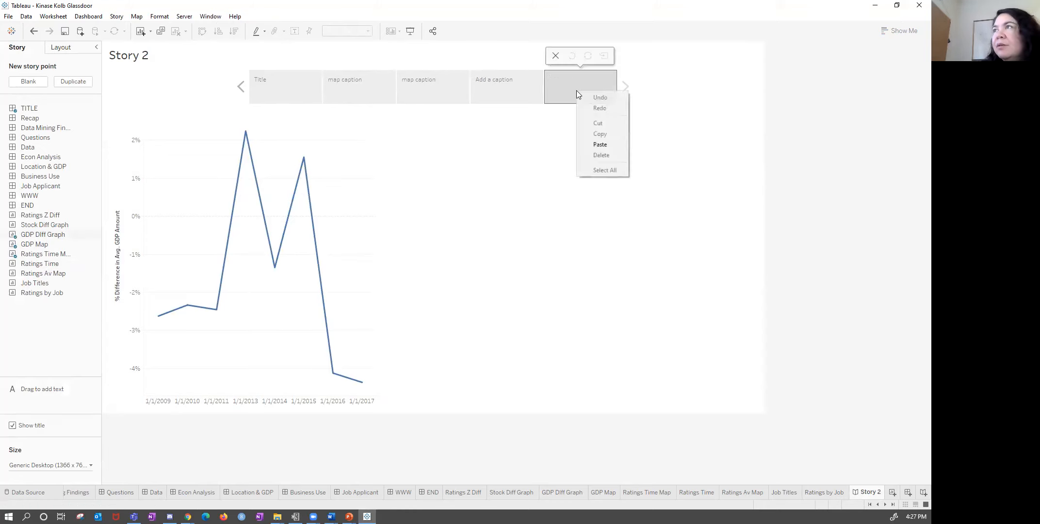
{"action": "left_click", "coordinate": [554, 57]}
{"action": "left_click", "coordinate": [554, 58]}
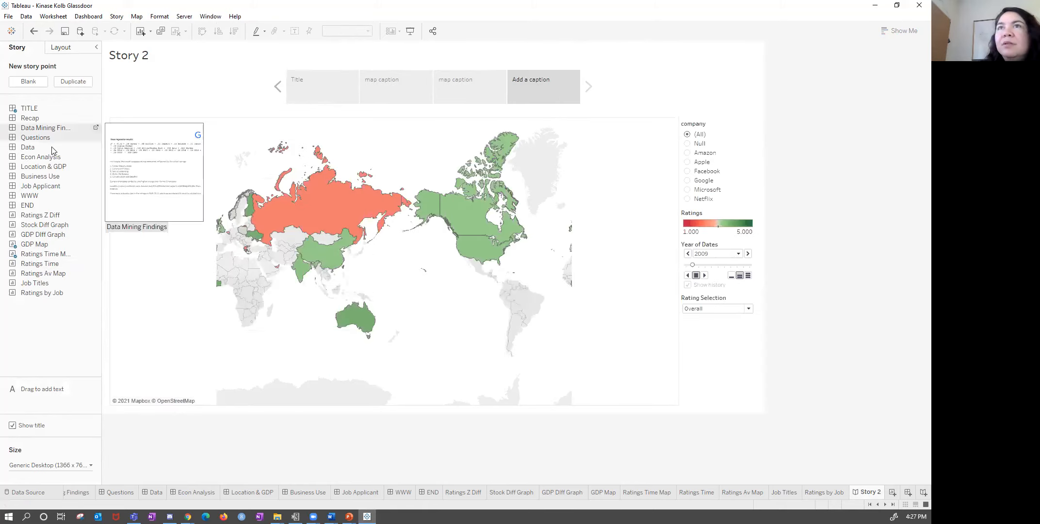
Step: Add a new blank story point to Story 2 and place the Ratings Time sheet on it
{"action": "left_click", "coordinate": [28, 82]}
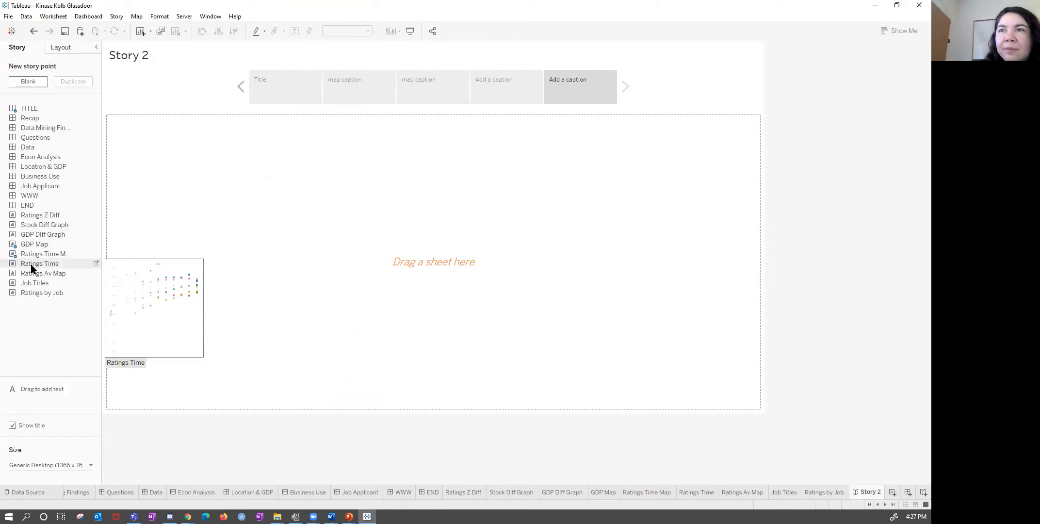
{"action": "left_click_drag", "start_coordinate": [31, 263], "coordinate": [284, 262]}
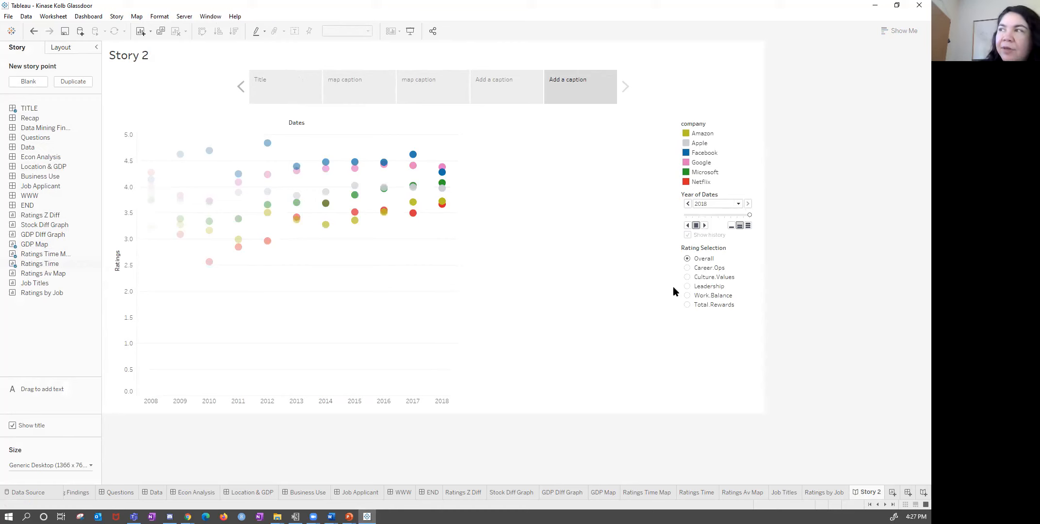
Step: Revisit the Ratings Time Map, GDP Map and GDP Diff Graph sheets
{"action": "left_click", "coordinate": [626, 496]}
{"action": "left_click", "coordinate": [597, 492]}
{"action": "left_click", "coordinate": [560, 494]}
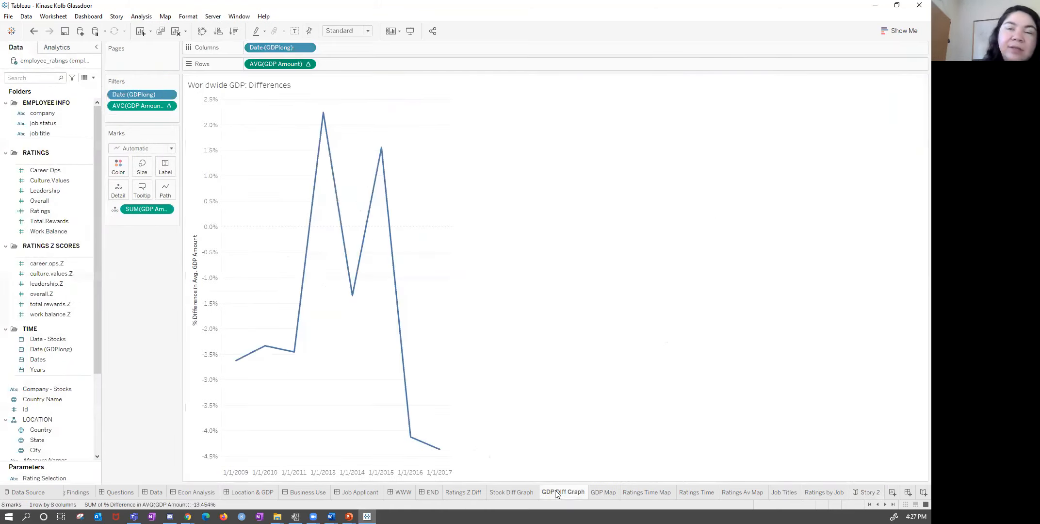
Step: Open the Job Applicant dashboard and examine the bubbles of the Most Common Job Titles chart
{"action": "left_click", "coordinate": [350, 493]}
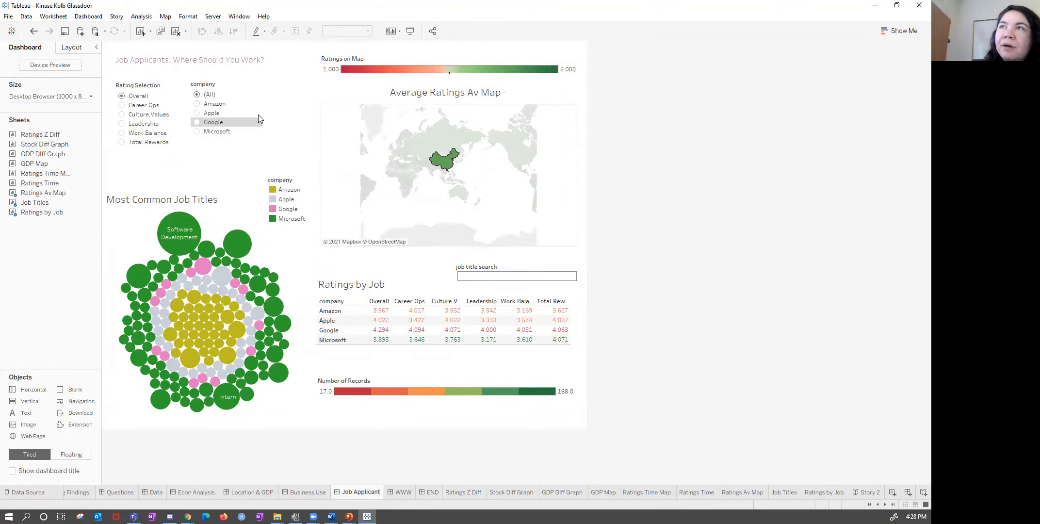
{"action": "mouse_move", "coordinate": [236, 277]}
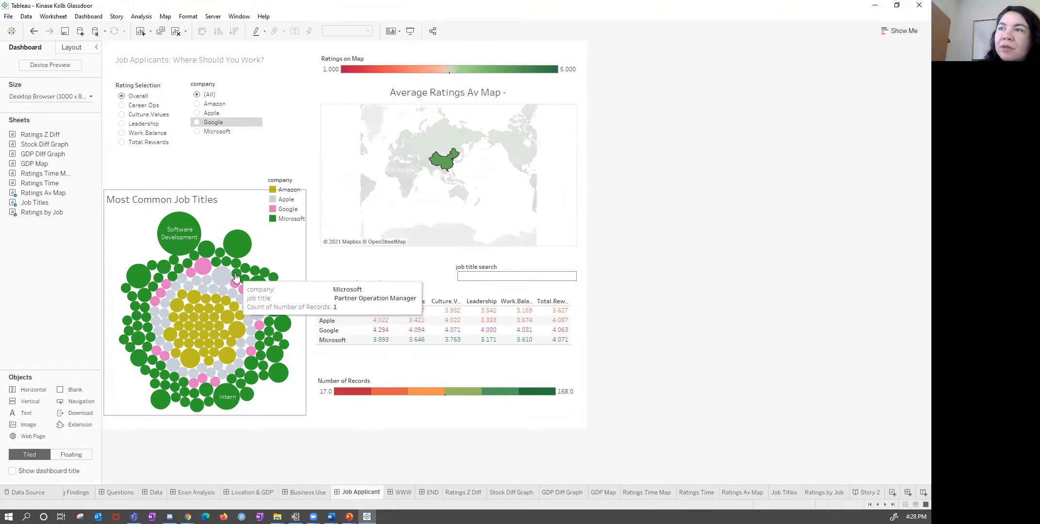
{"action": "left_click", "coordinate": [269, 248]}
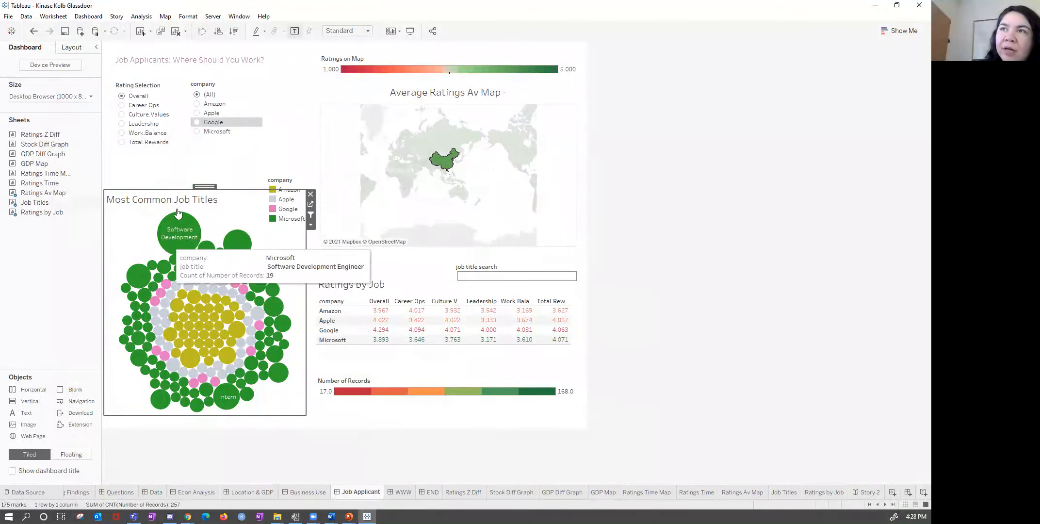
Step: Select the Ratings by Job table on the dashboard and examine its options for legends, filters and use as a filter
{"action": "left_click", "coordinate": [348, 283]}
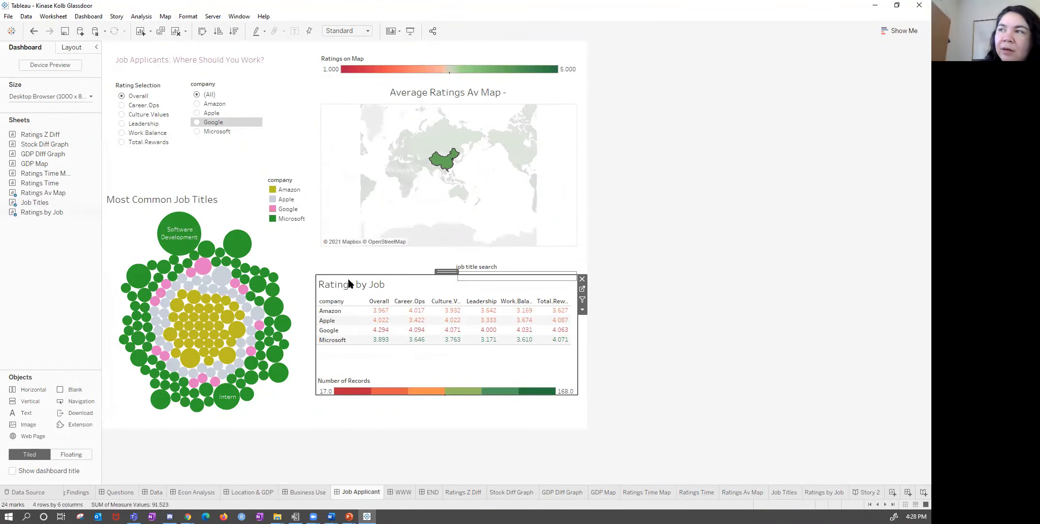
{"action": "left_click", "coordinate": [582, 310]}
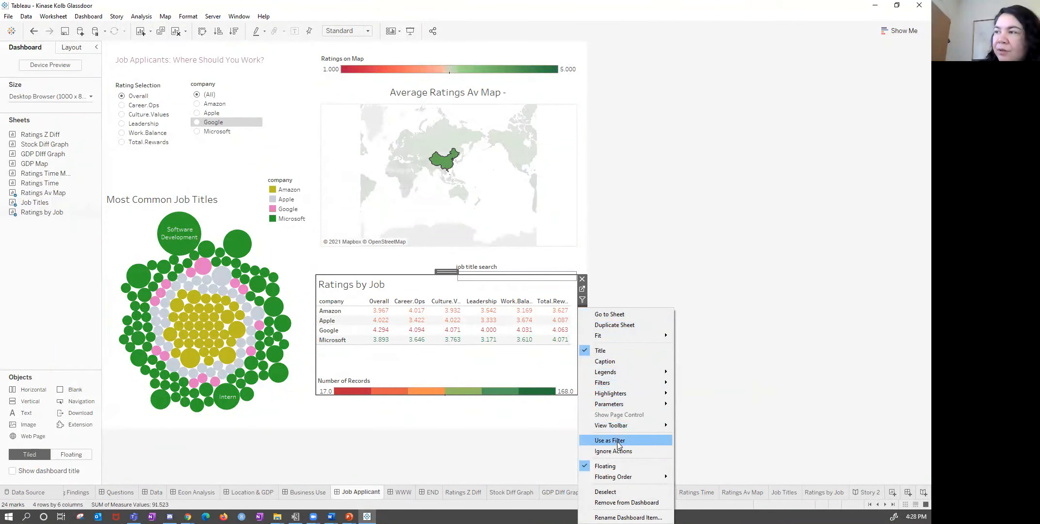
{"action": "mouse_move", "coordinate": [623, 383]}
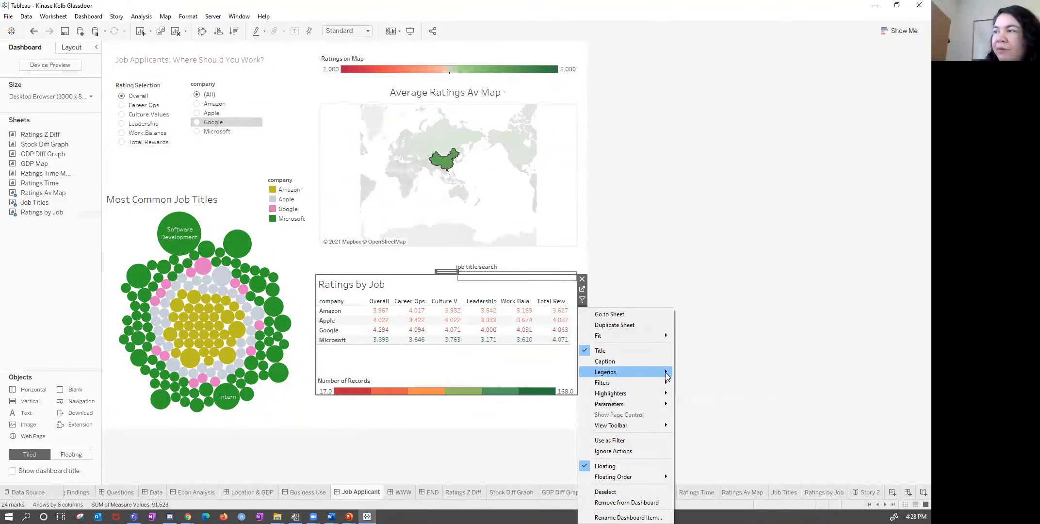
{"action": "left_click", "coordinate": [301, 126]}
{"action": "mouse_move", "coordinate": [345, 206]}
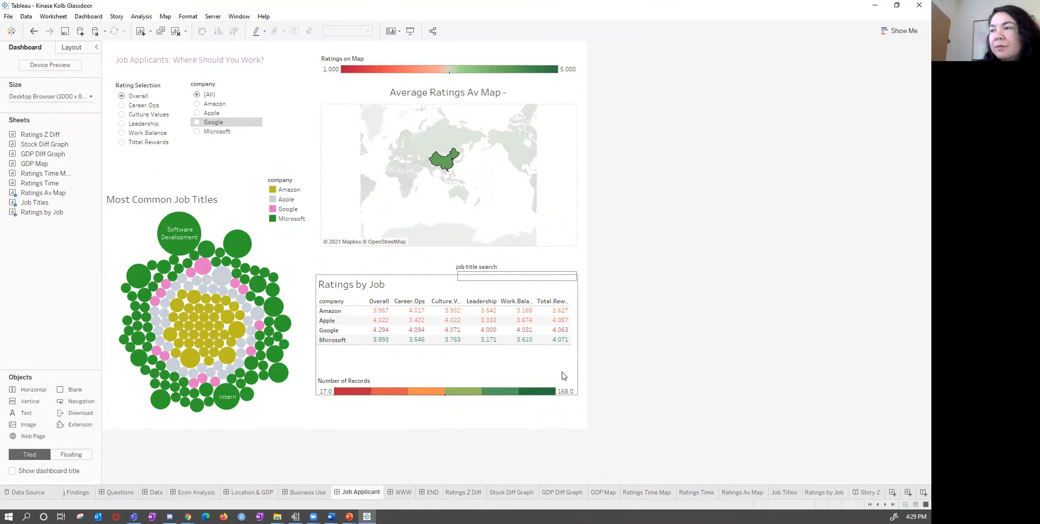
Step: View the Business Use dashboard, and move the Tableau window aside to uncover the Worksheet Filters slide
{"action": "left_click", "coordinate": [304, 492]}
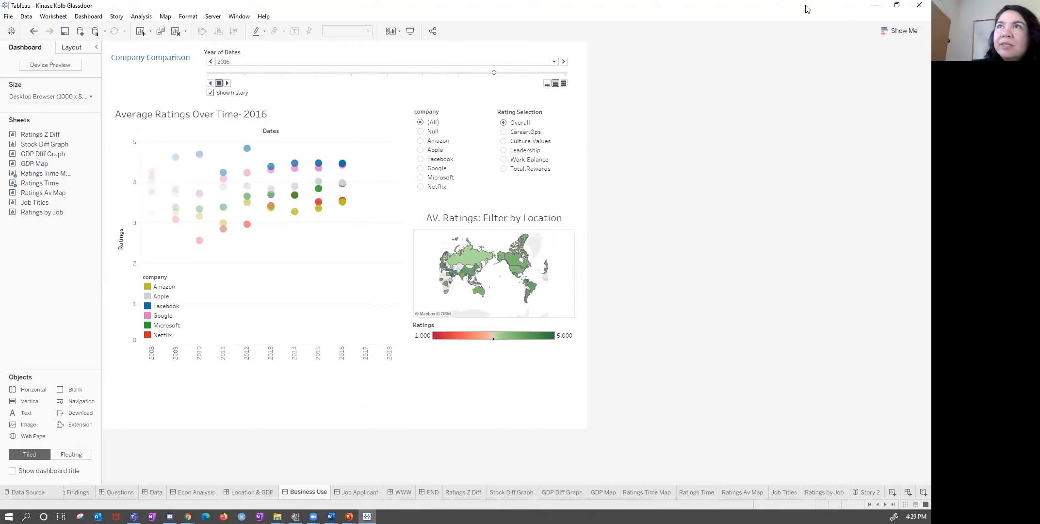
{"action": "left_click_drag", "start_coordinate": [807, 9], "coordinate": [25, 183]}
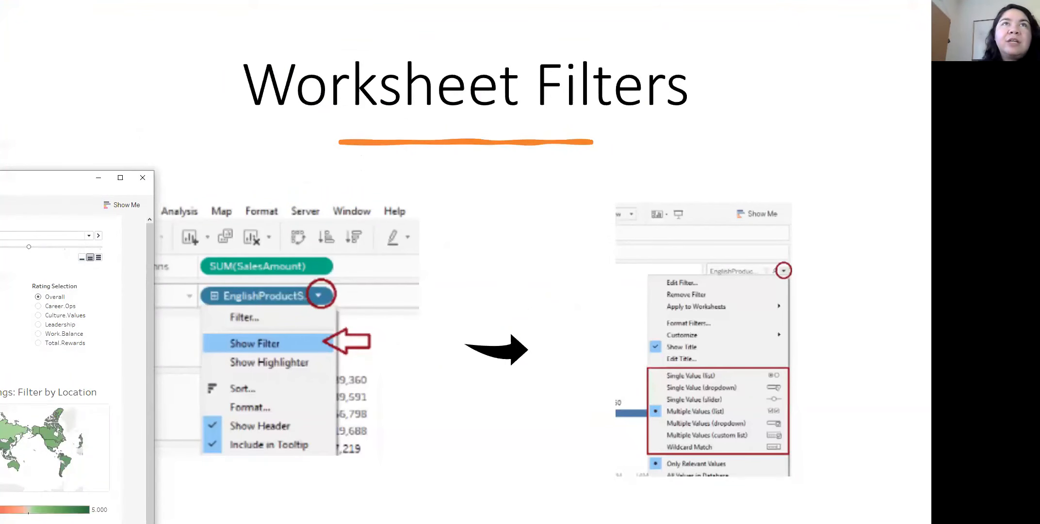